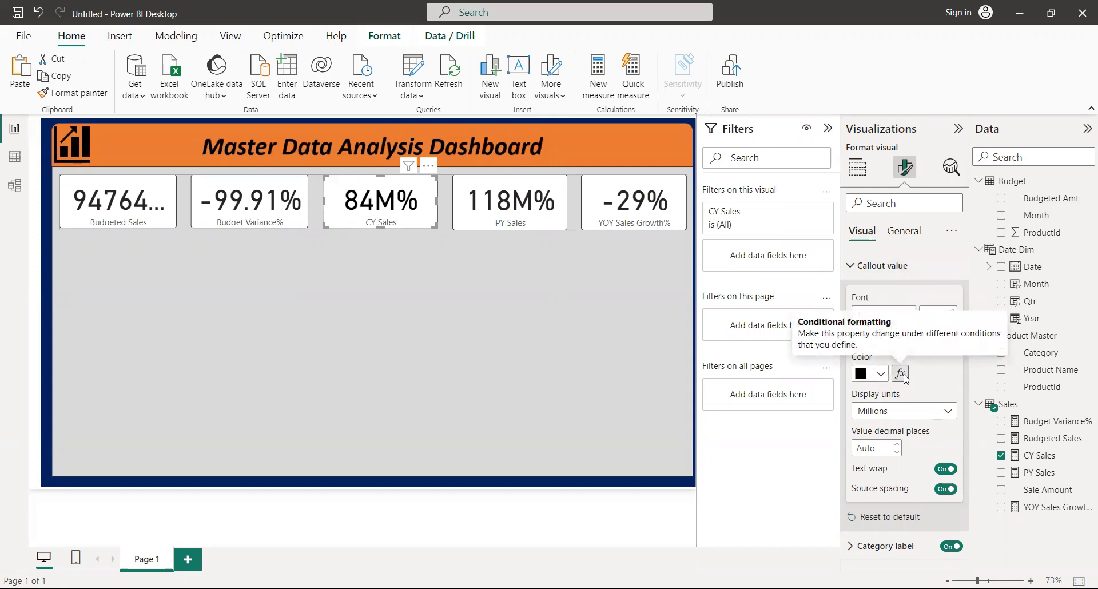
Step: Switch the CY Sales callout colour to Rules formatting with a first rule from 0 to Max
click(901, 375)
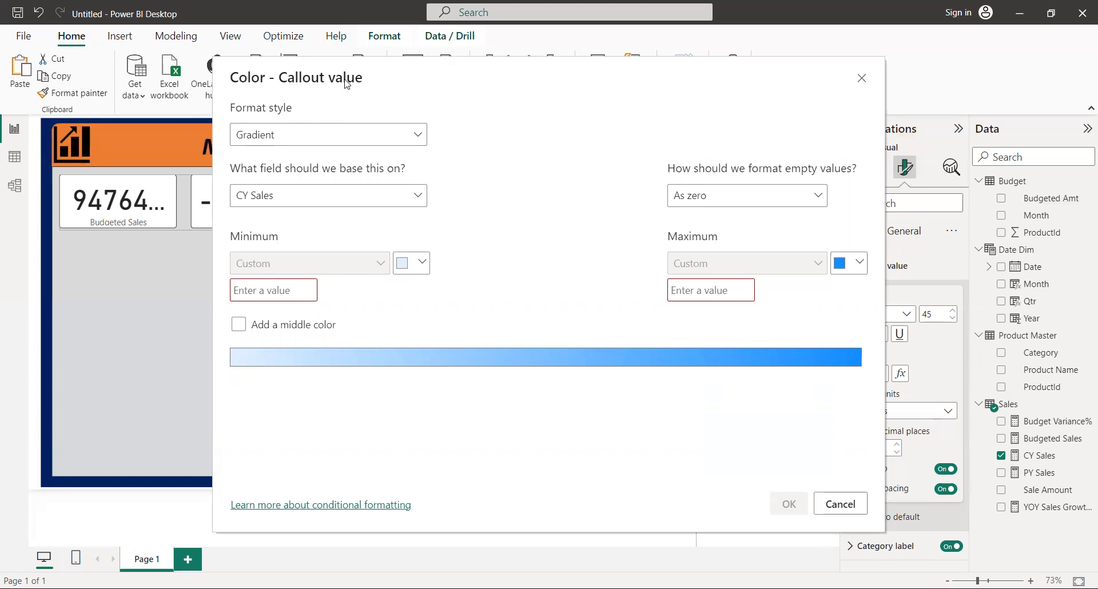
click(418, 135)
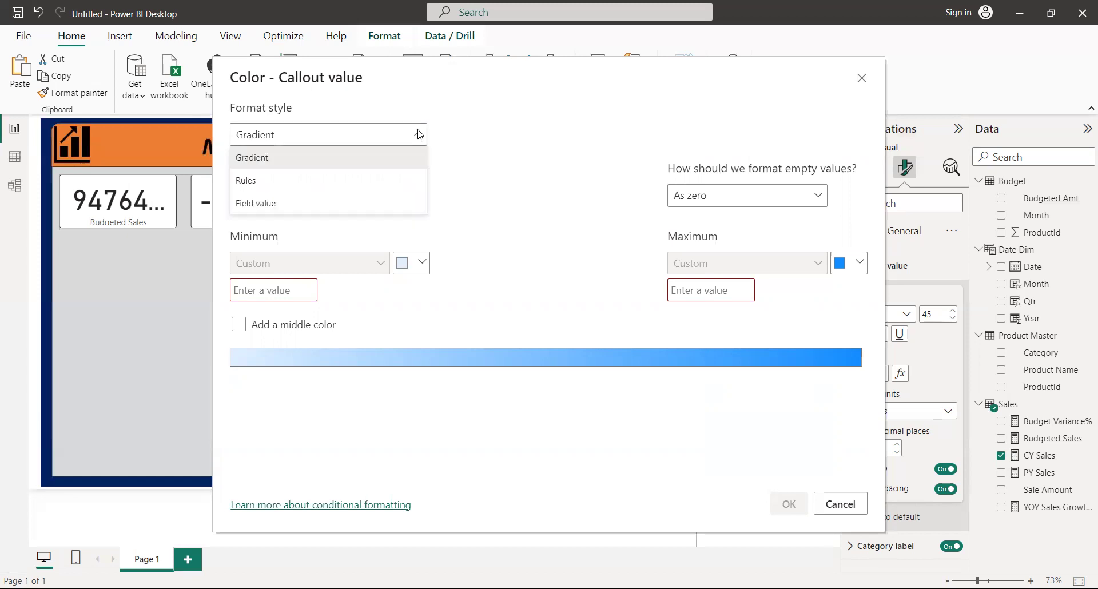
click(270, 182)
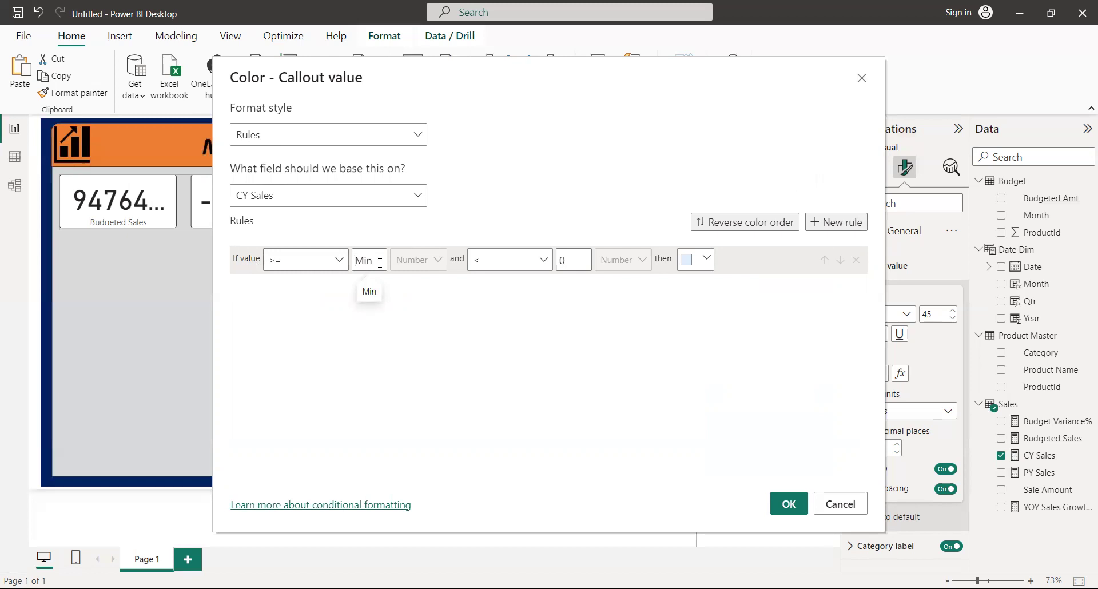
text(0)
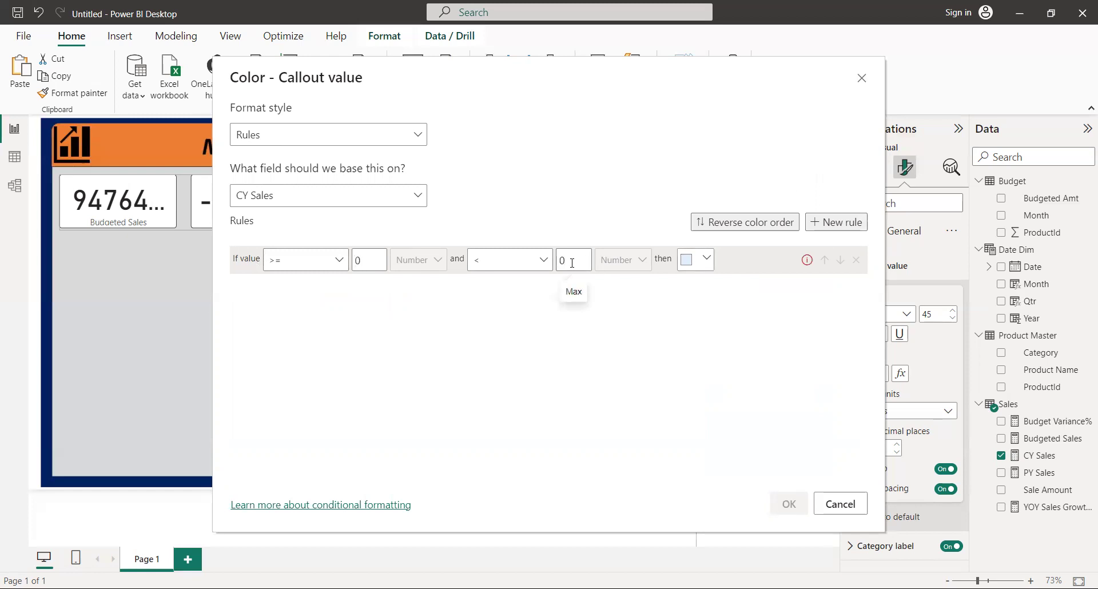
key(BackSpace)
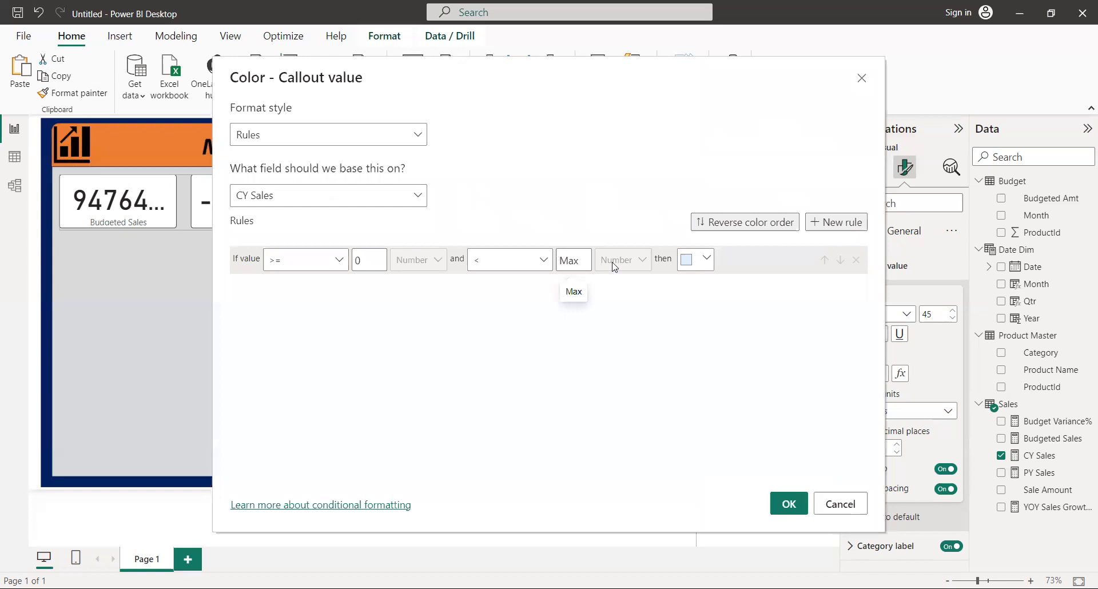
Step: Colour the >= 0 and < Max rule bright green (#15FA05) using a custom colour
click(689, 261)
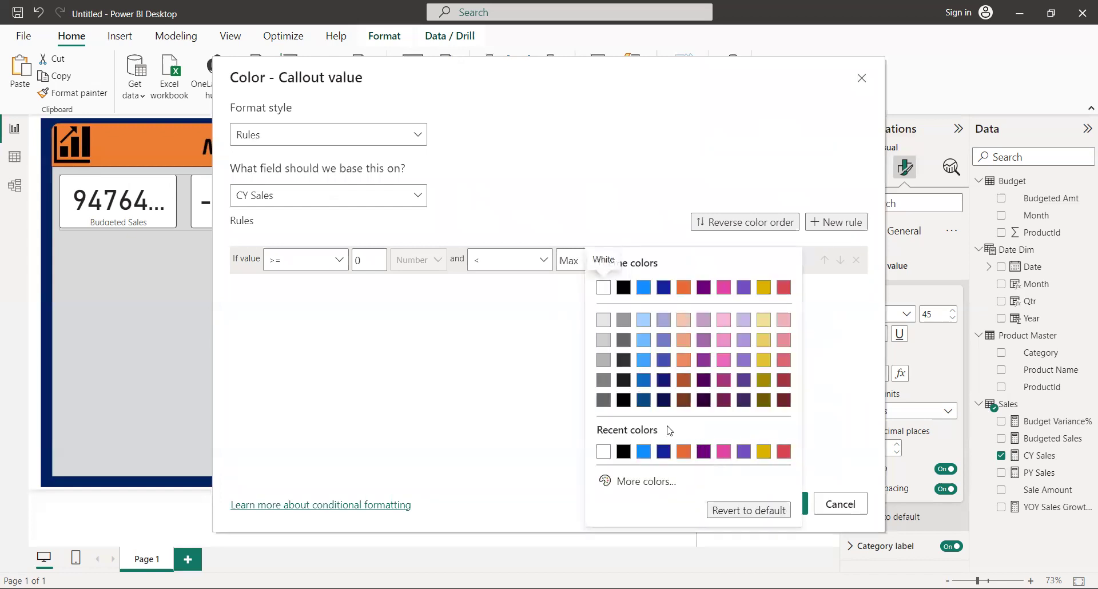
click(651, 484)
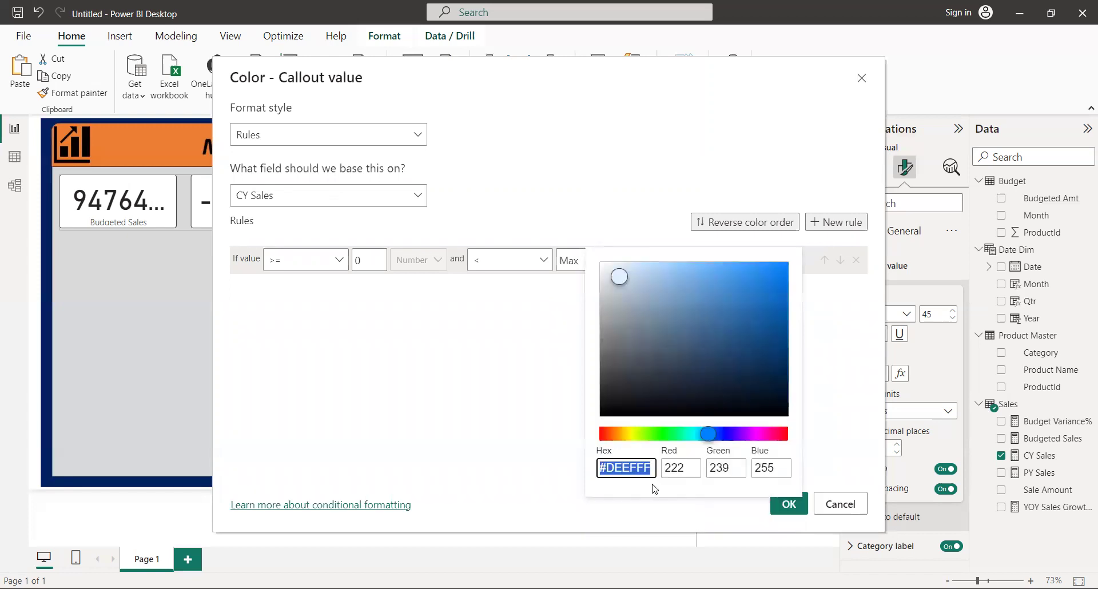
click(661, 434)
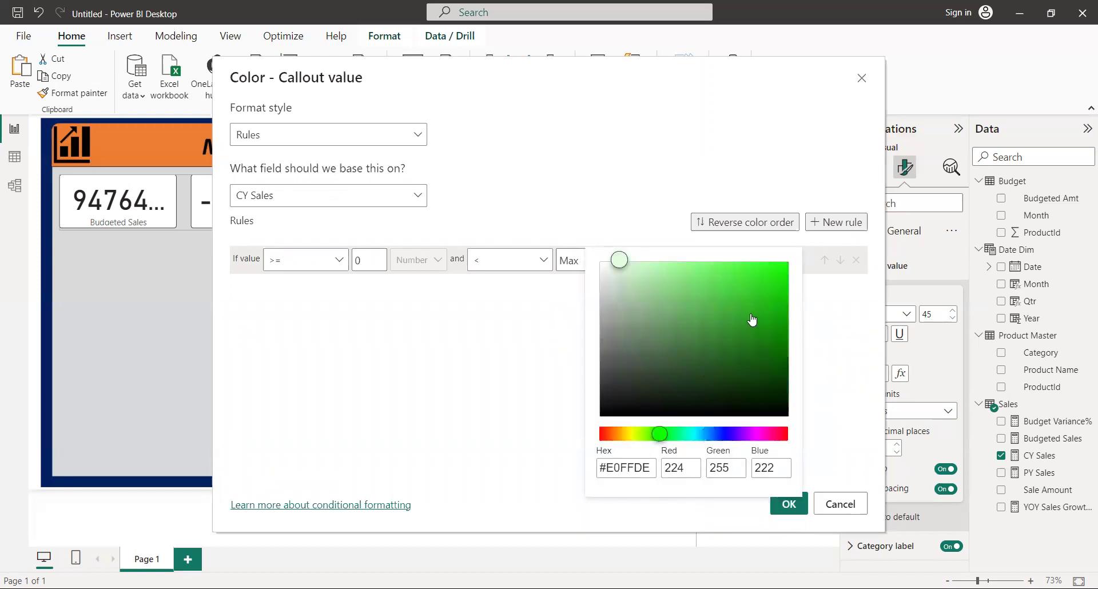
click(779, 263)
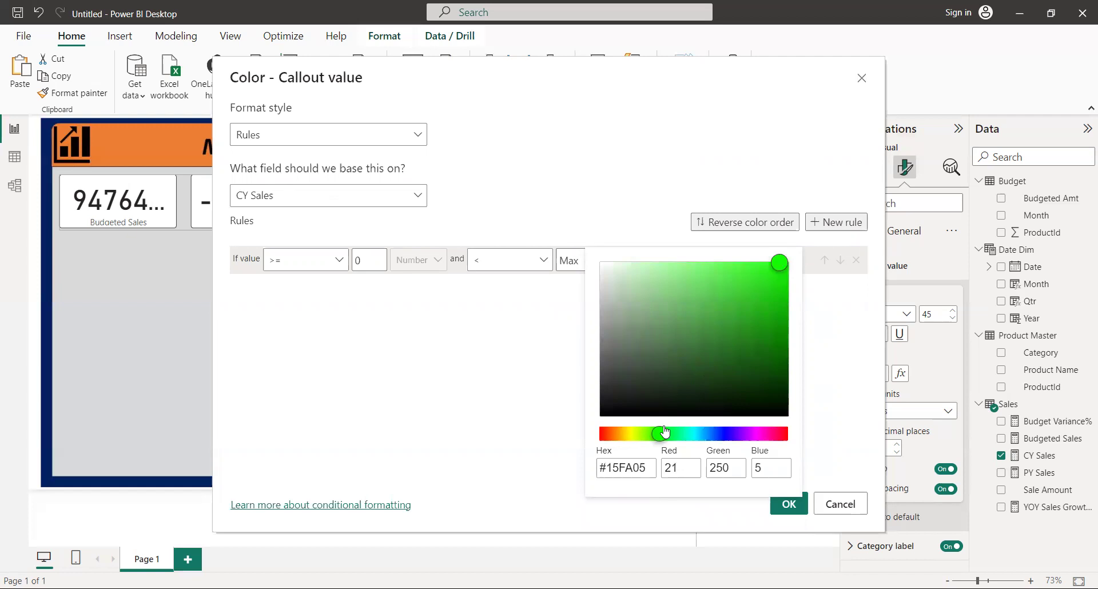
click(478, 350)
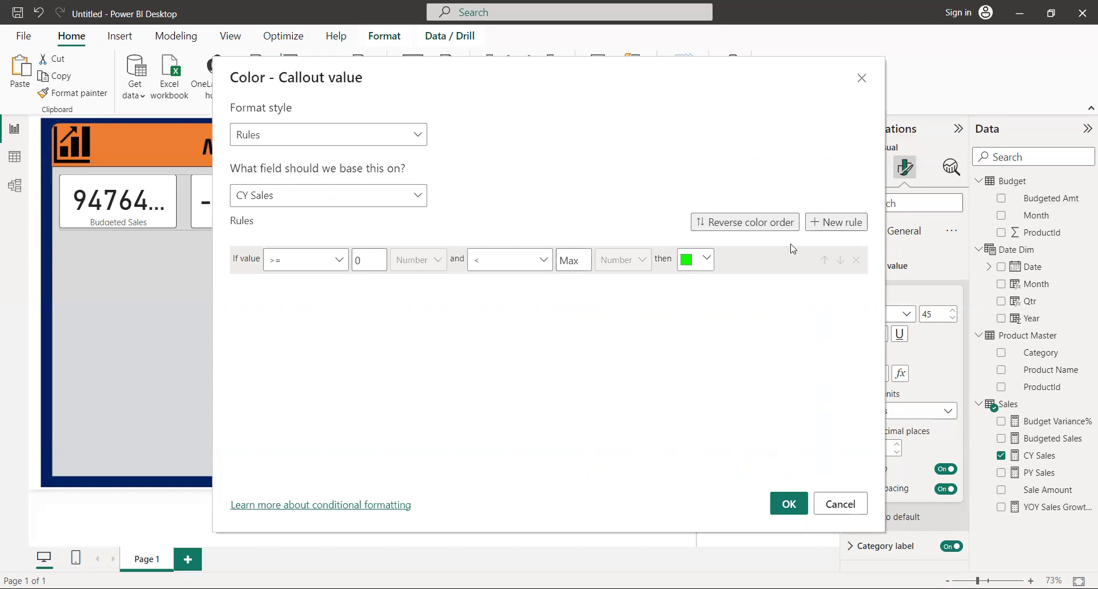
Step: Add a new rule whose bounds are >= Min and < 0
click(853, 226)
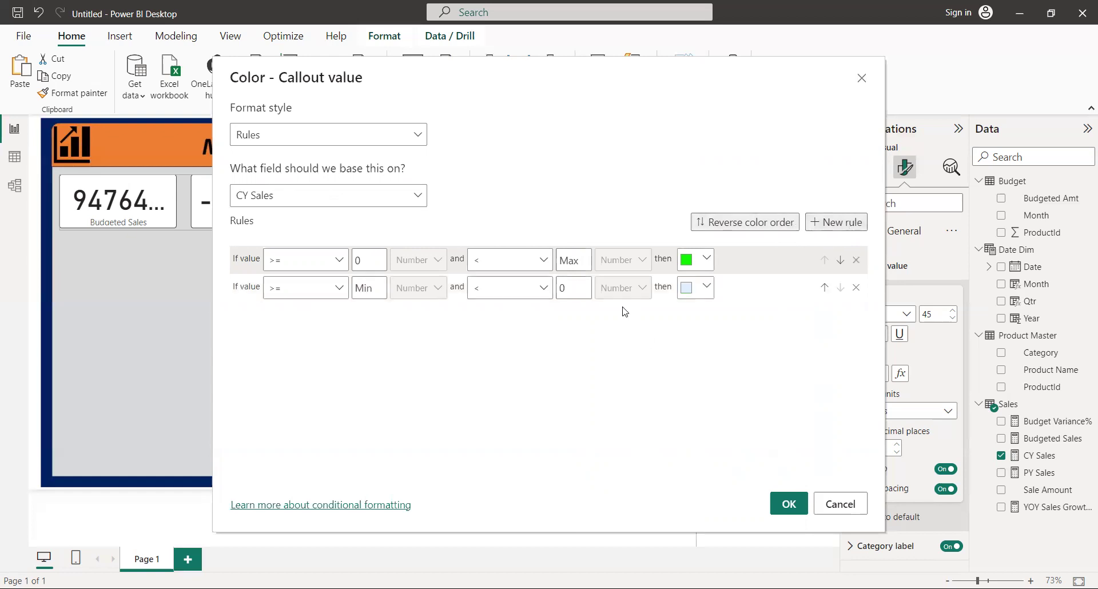
click(374, 286)
text(0)
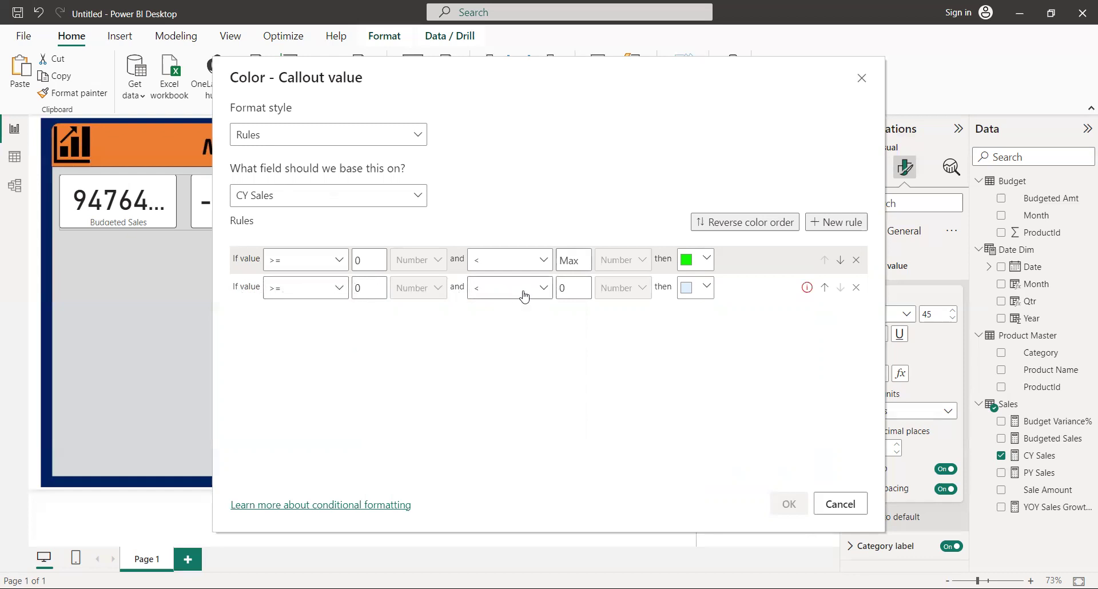
click(575, 285)
key(BackSpace)
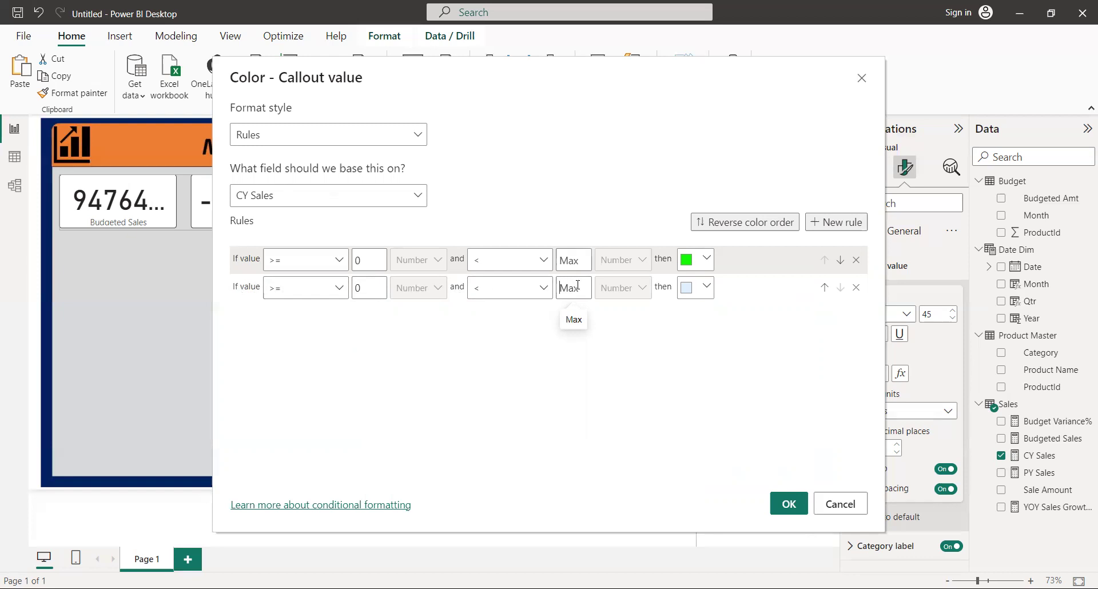
click(372, 293)
key(BackSpace)
click(579, 282)
text(0)
Step: Give the Min-to-below-0 rule a custom bright red colour (#FB0D09)
click(707, 288)
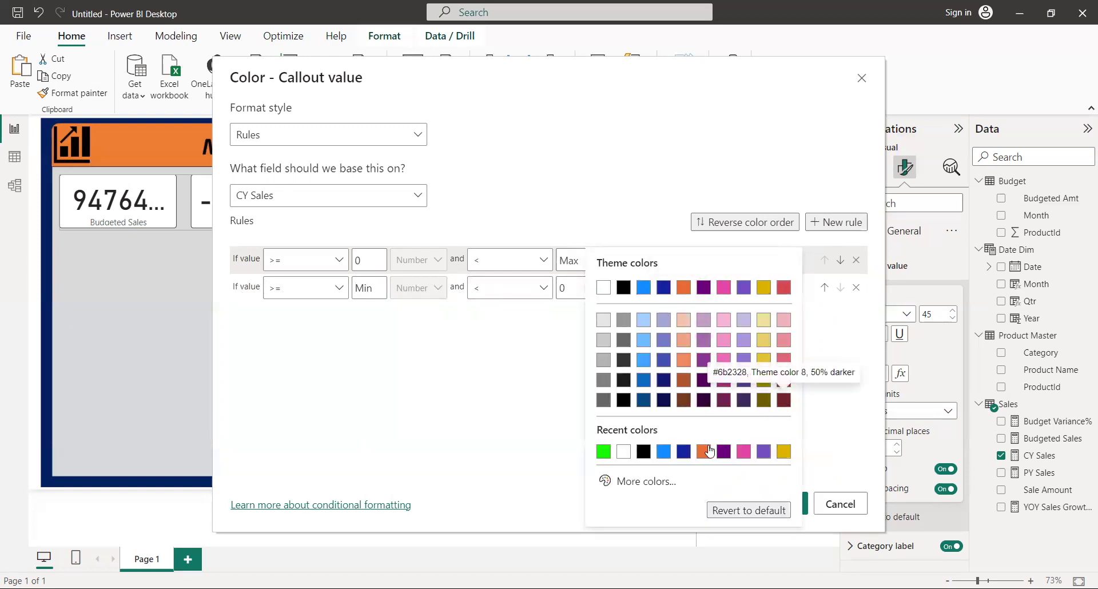
click(668, 486)
click(786, 436)
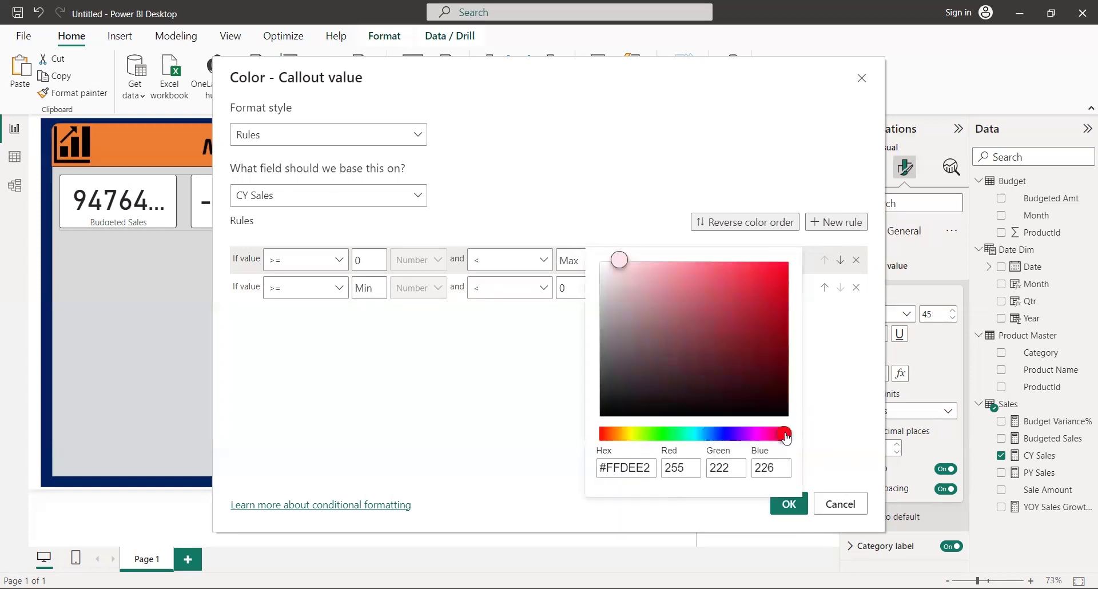
click(785, 270)
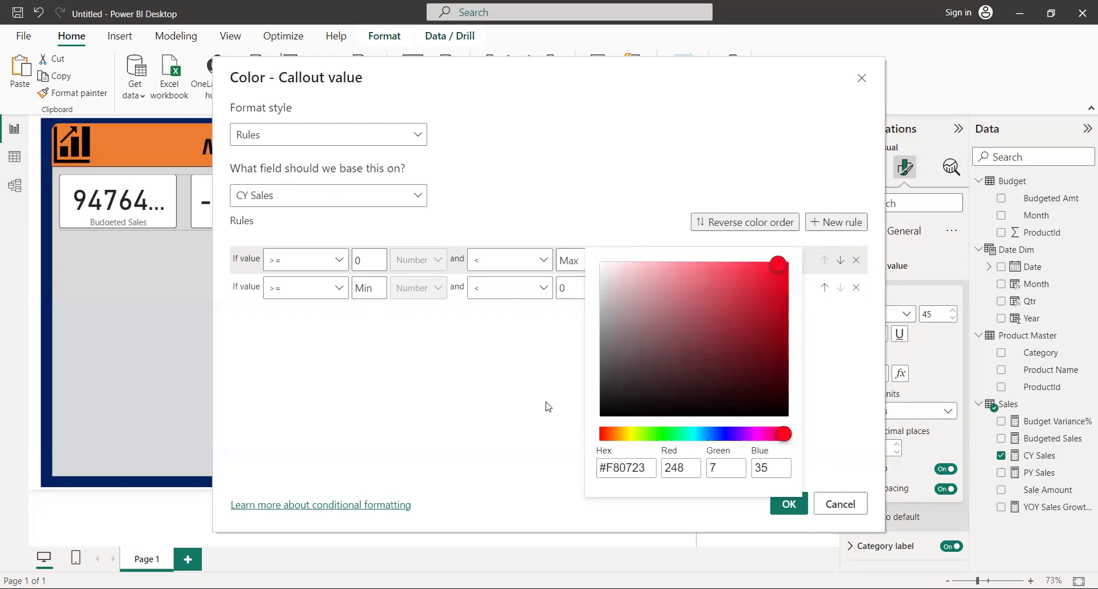
click(622, 435)
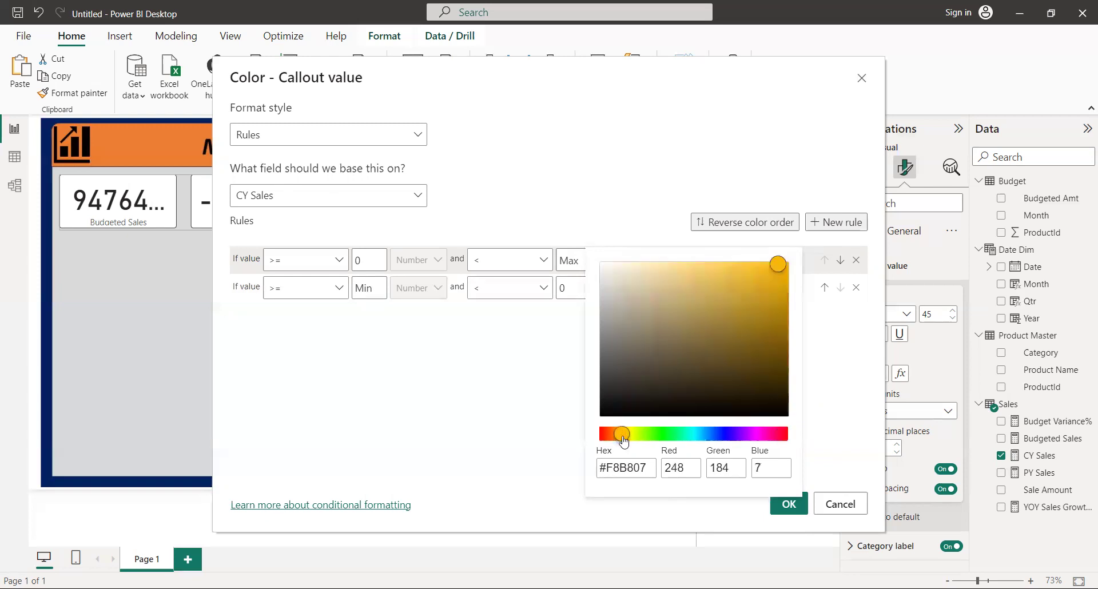
click(613, 436)
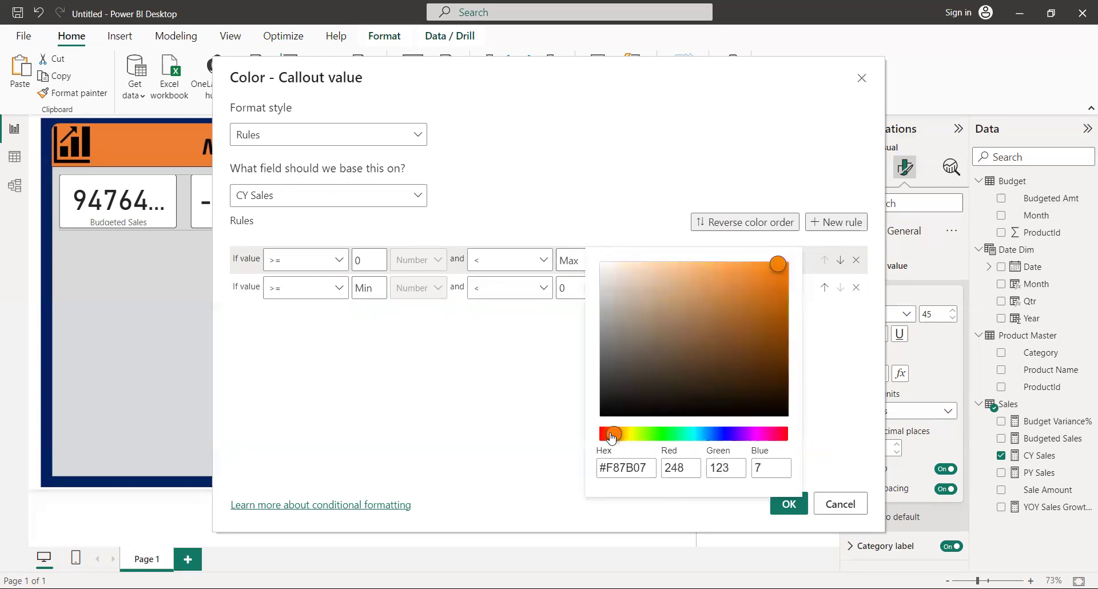
click(610, 436)
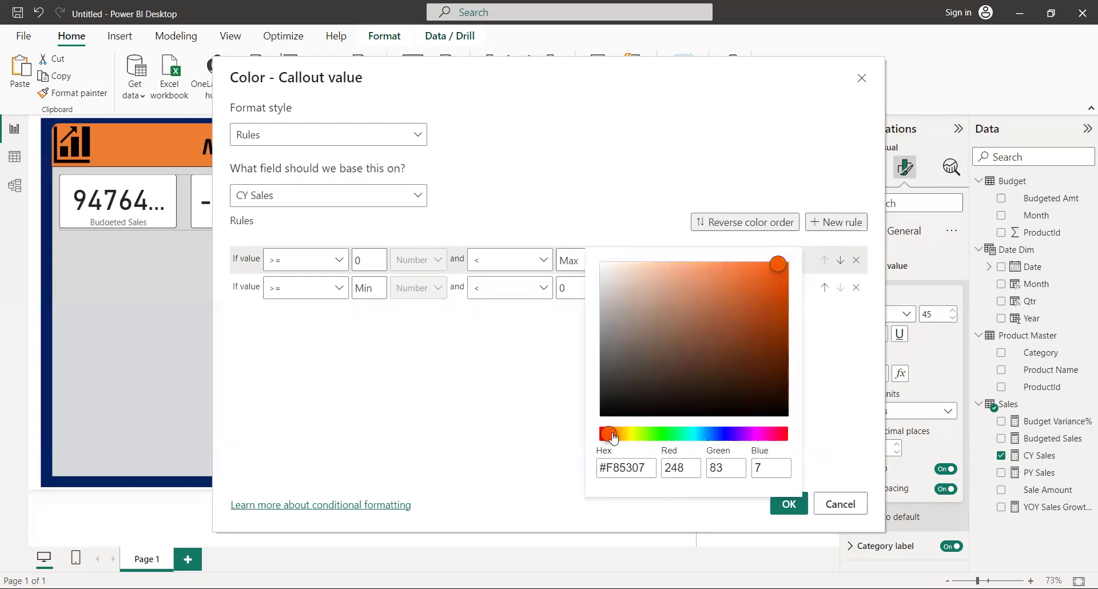
click(613, 436)
click(604, 435)
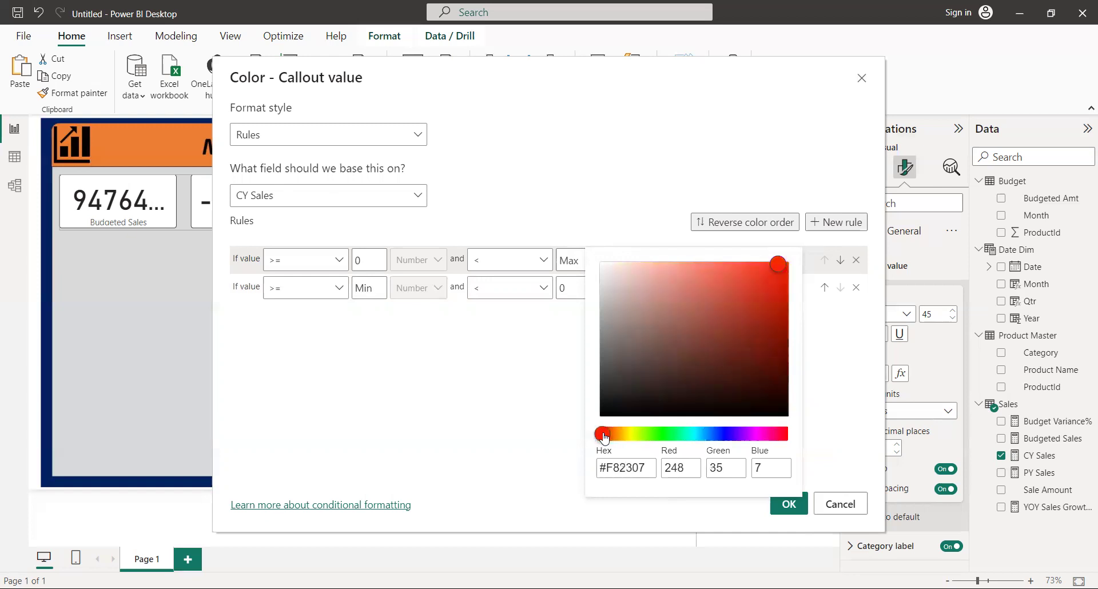
click(600, 436)
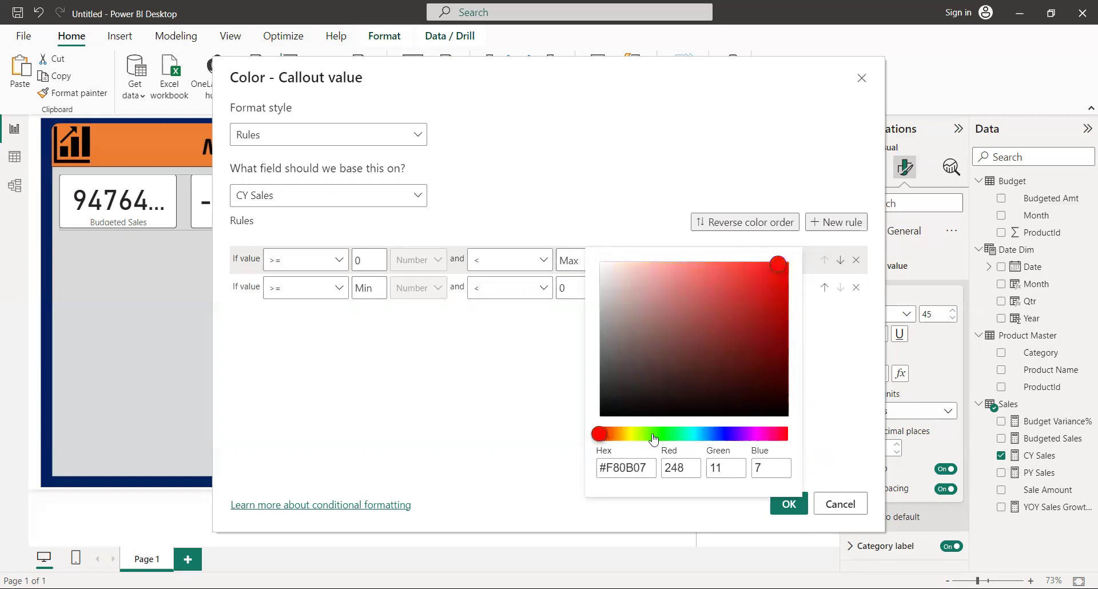
click(781, 266)
click(765, 157)
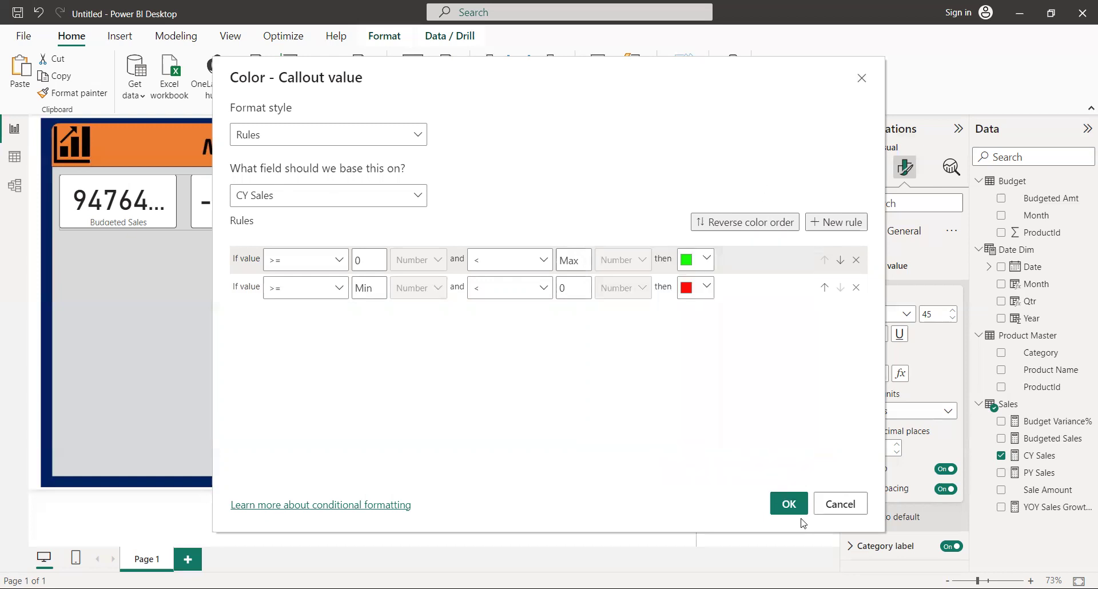
Step: Confirm the green/red rules and format-paint the CY Sales card onto YOY Sales Growth%
click(787, 506)
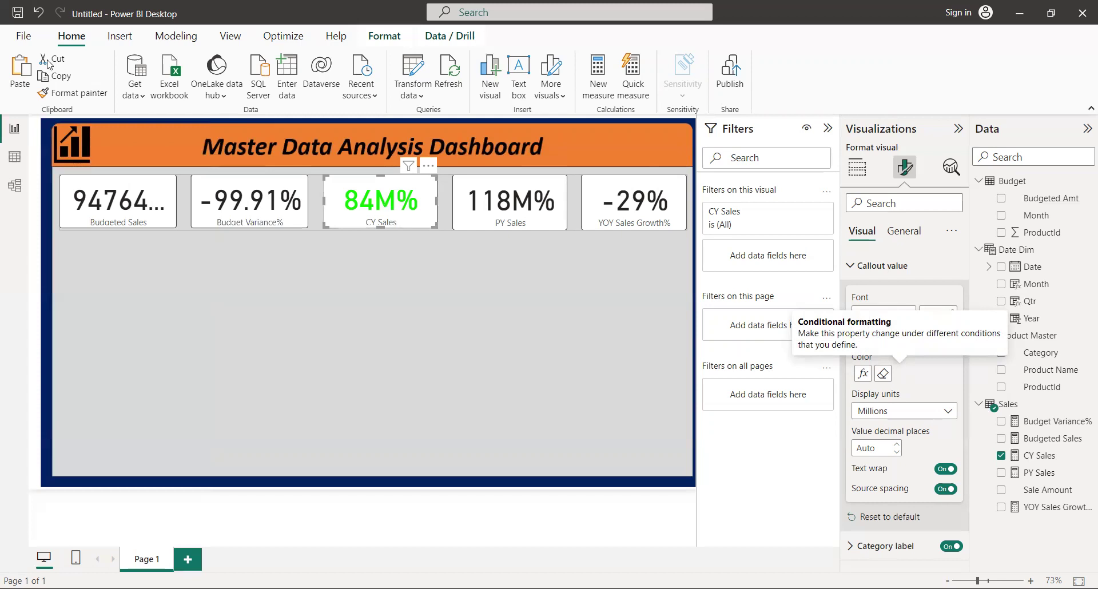
click(66, 97)
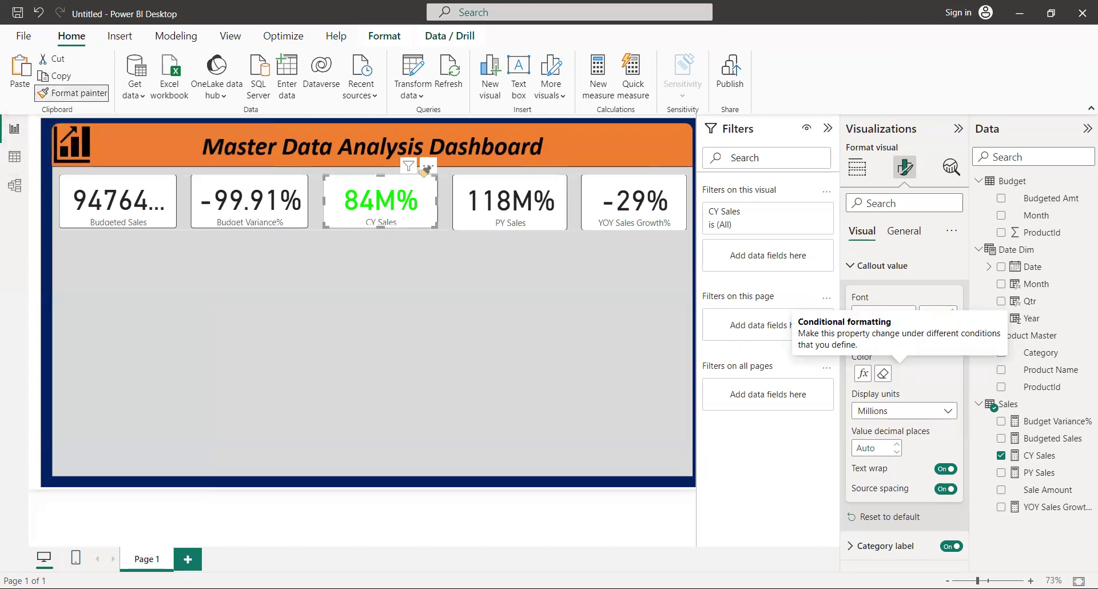
click(625, 204)
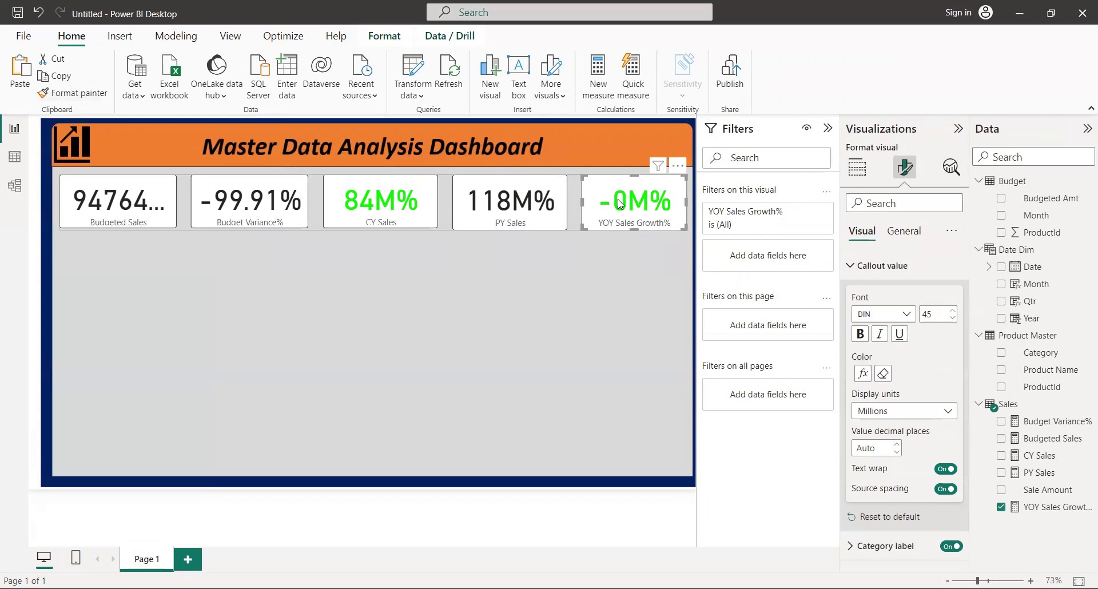